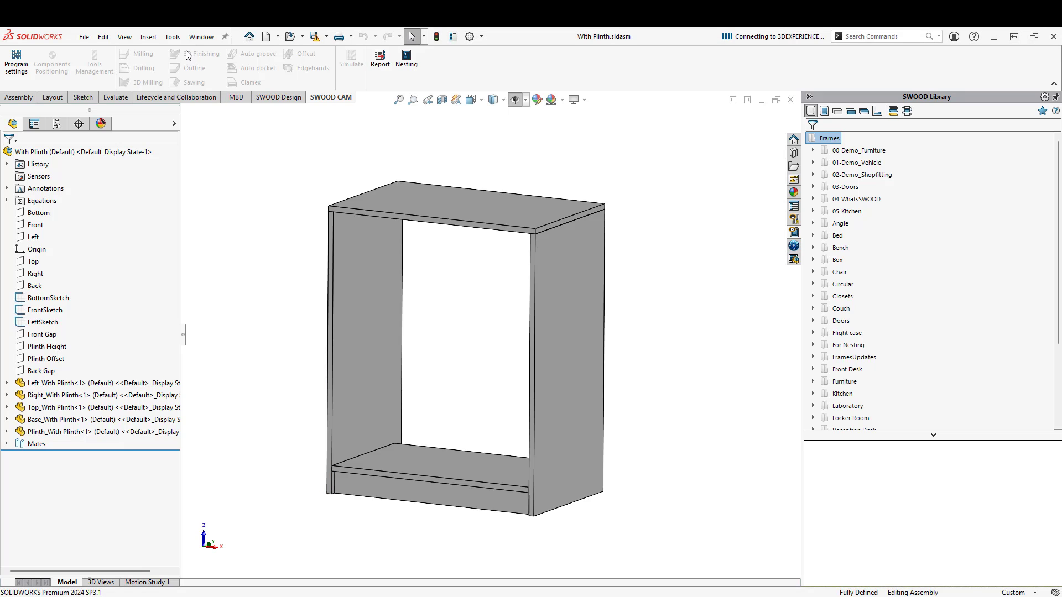
# Step: Browse the SWOOD CAM menus, then dismiss them without choosing a command
pyautogui.click(173, 38)
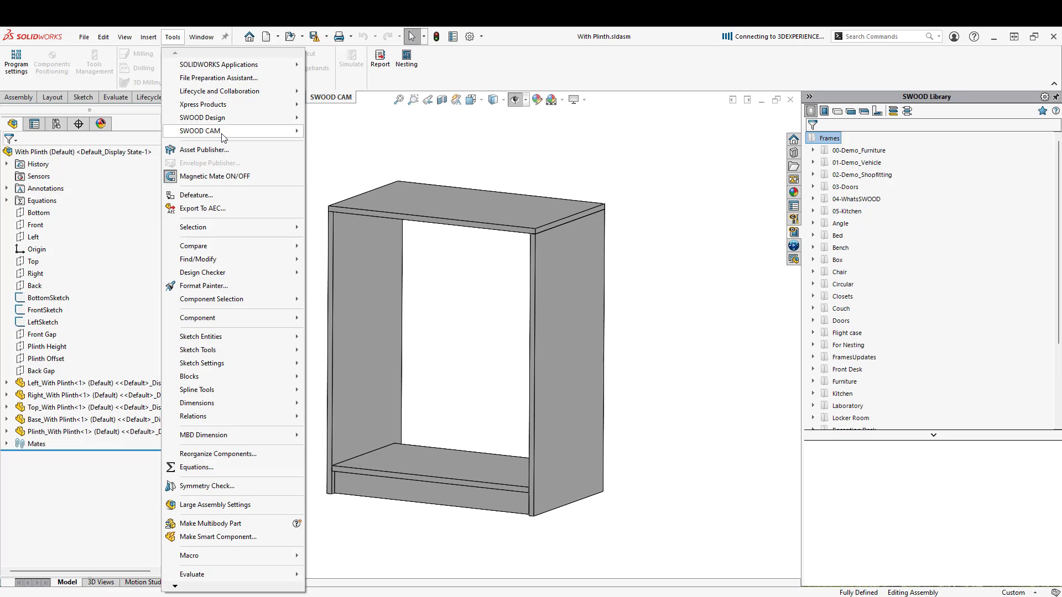
pyautogui.moveTo(272, 136)
pyautogui.moveTo(376, 427)
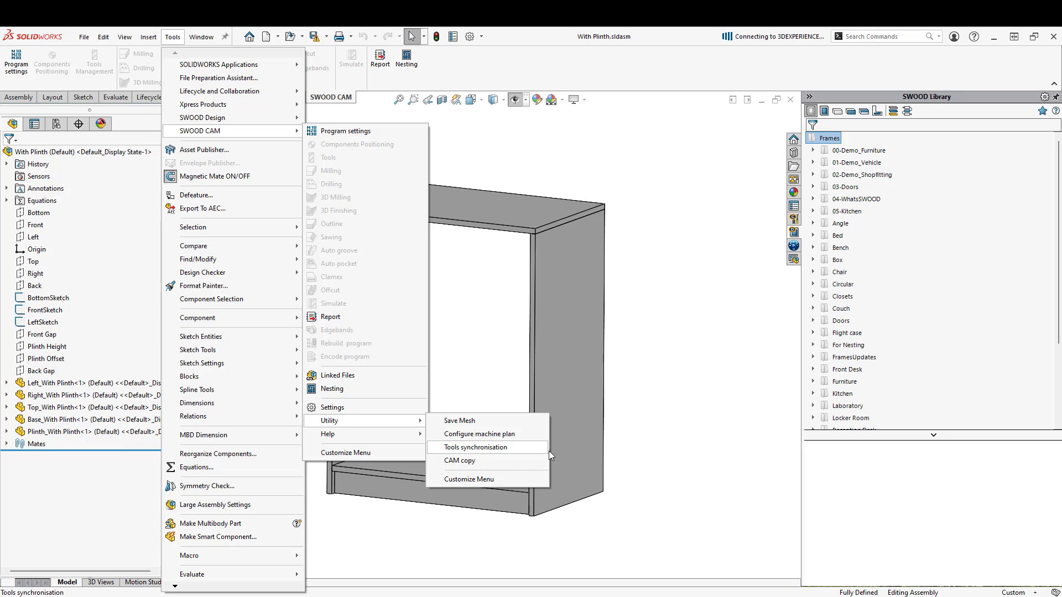
pyautogui.click(678, 356)
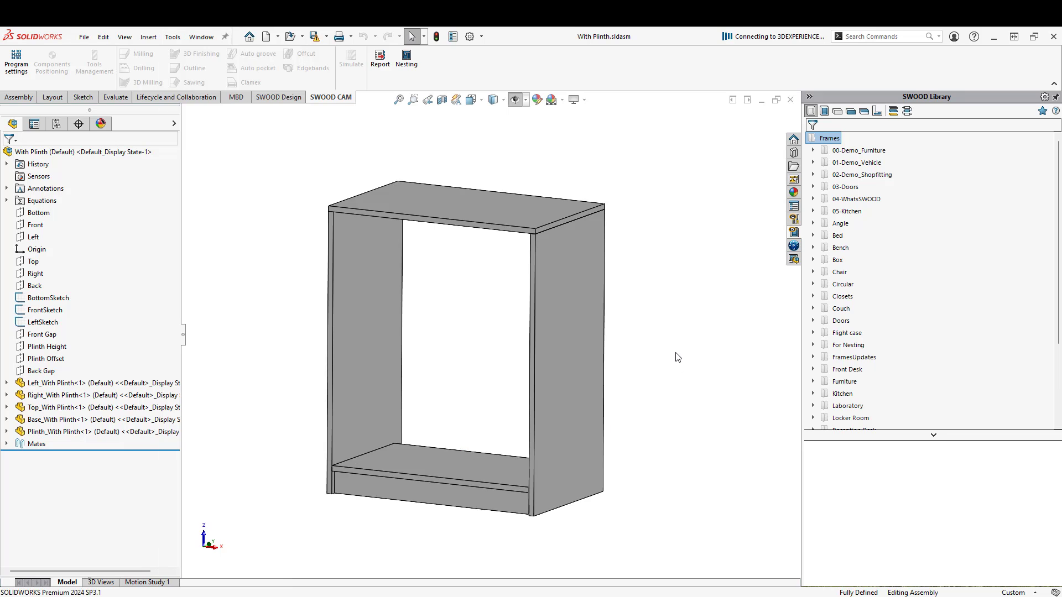
# Step: Open the left side panel as its own part, check its CAM programs, then close it
pyautogui.click(356, 275)
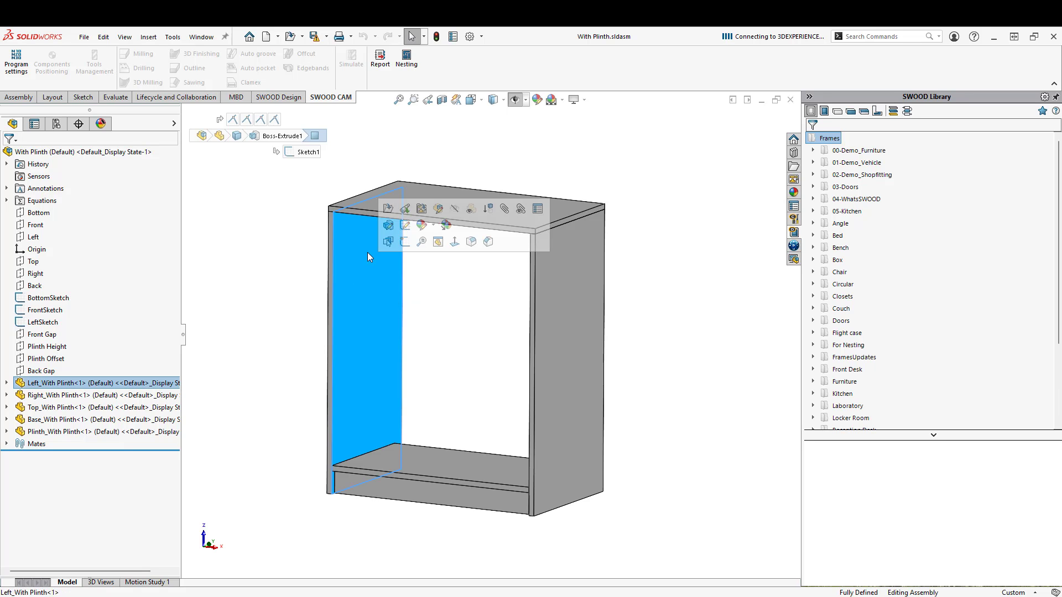
pyautogui.click(388, 208)
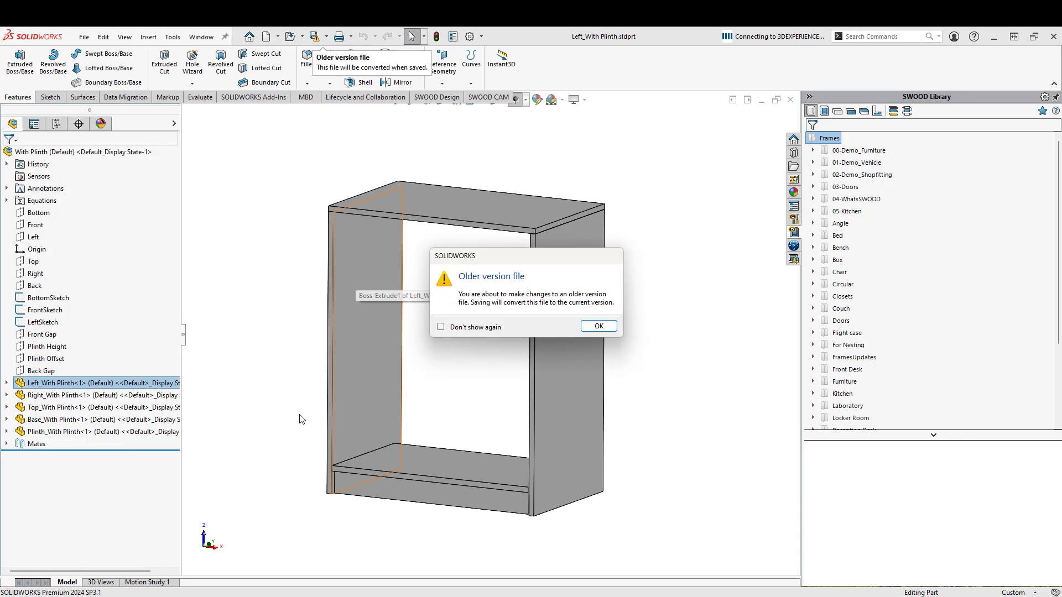
pyautogui.click(598, 326)
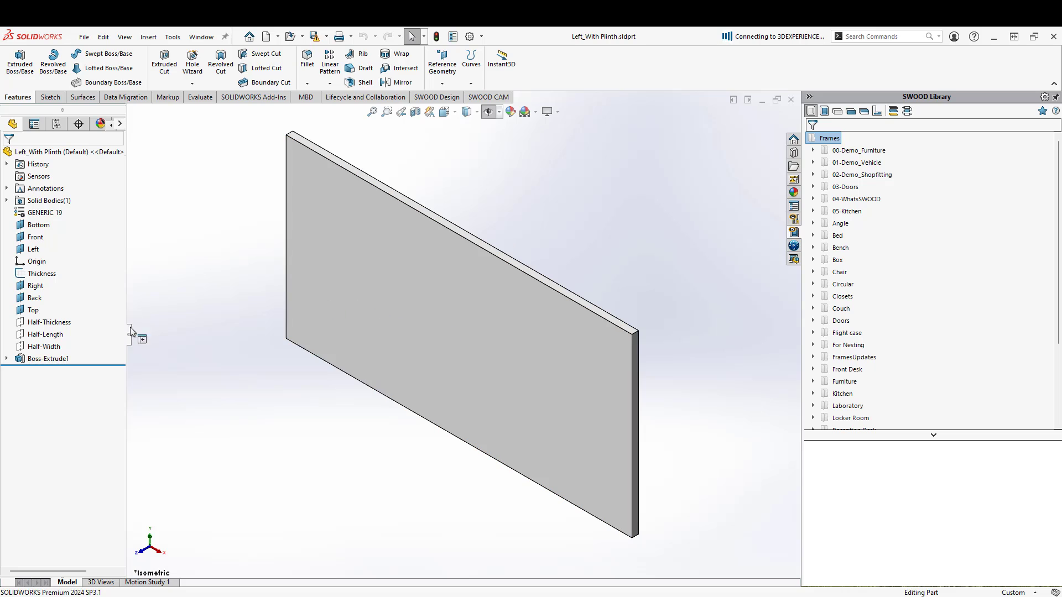
pyautogui.moveTo(128, 335); pyautogui.dragTo(188, 339)
pyautogui.click(123, 124)
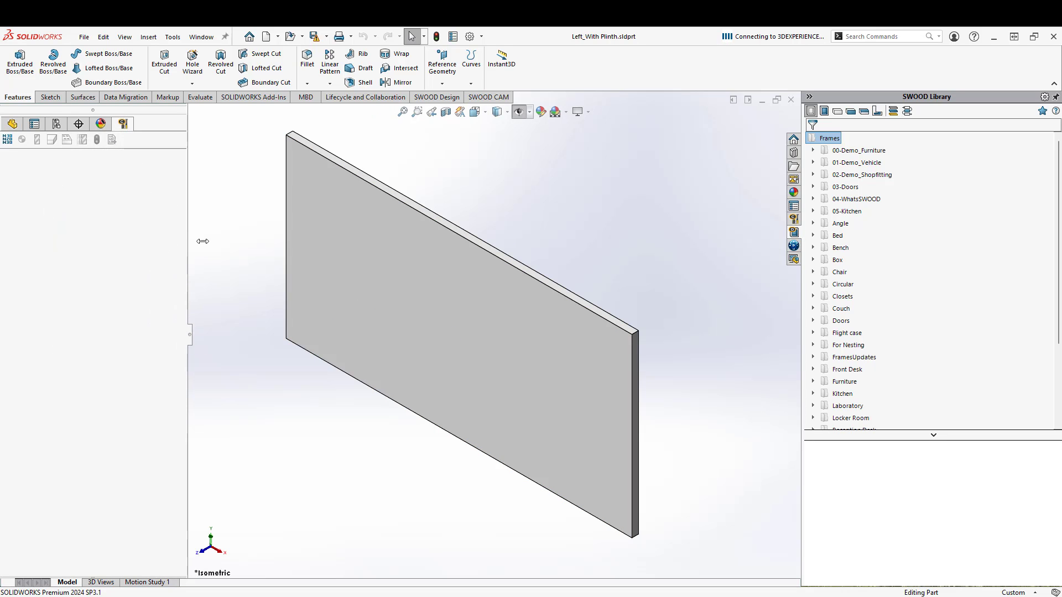
pyautogui.click(792, 98)
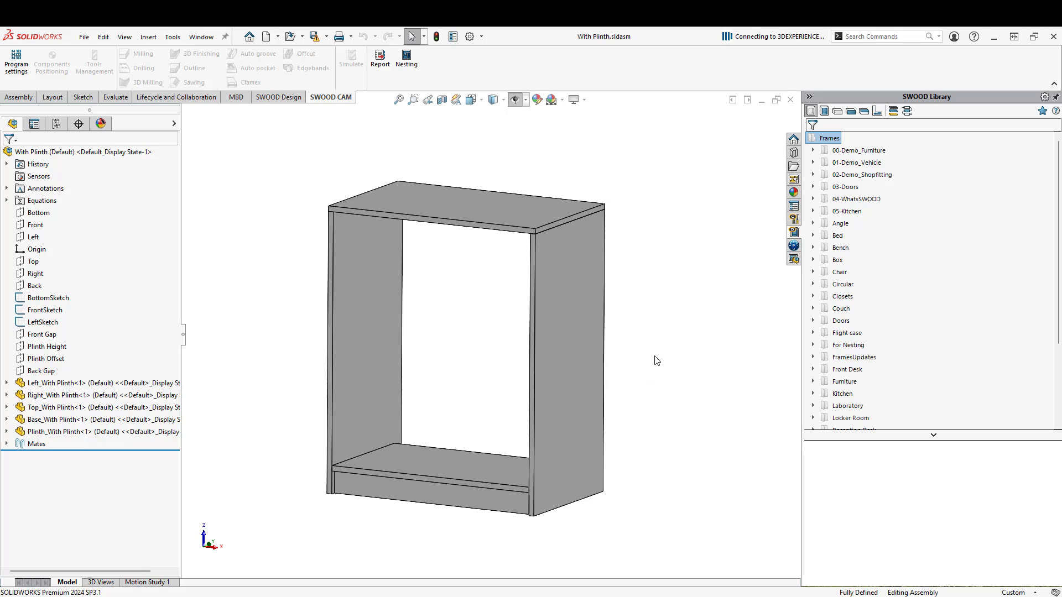
# Step: Minimize the assembly and launch Tools > SWOOD CAM > Utility > CAM copy from Simple.sldprt
pyautogui.click(762, 103)
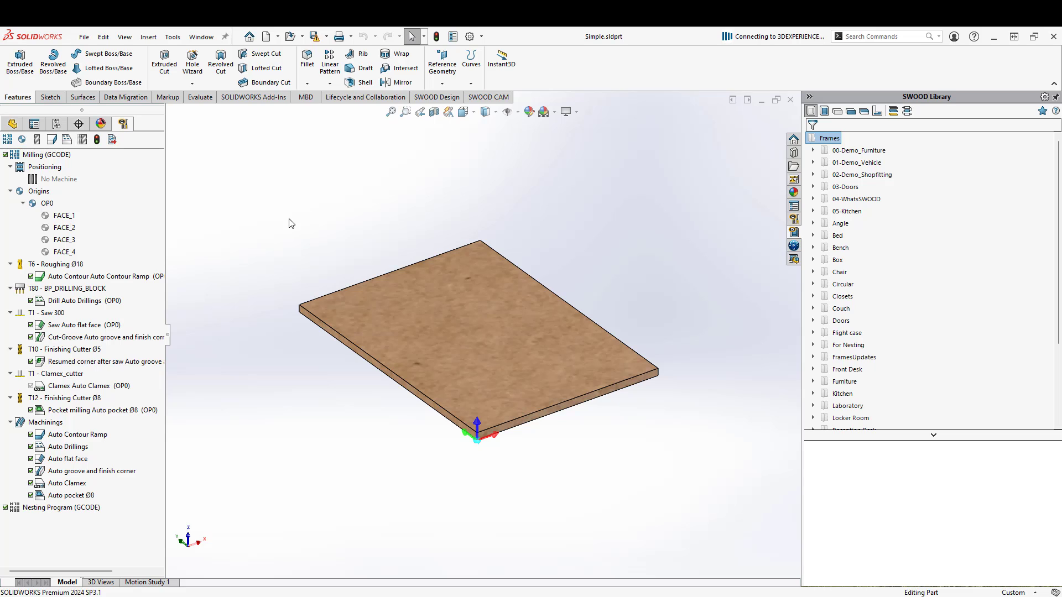
pyautogui.click(172, 39)
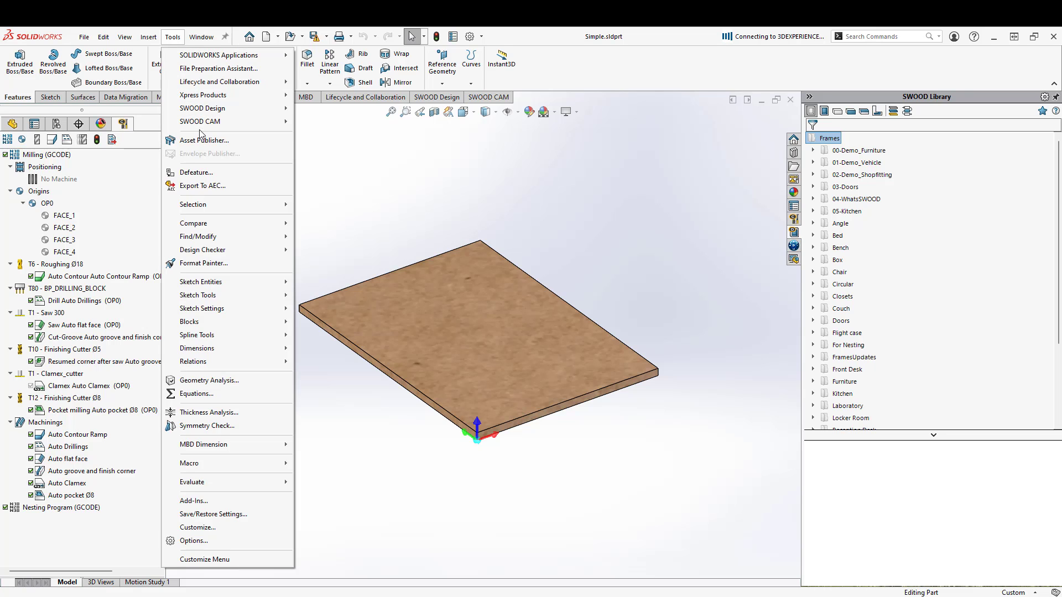
pyautogui.moveTo(204, 125)
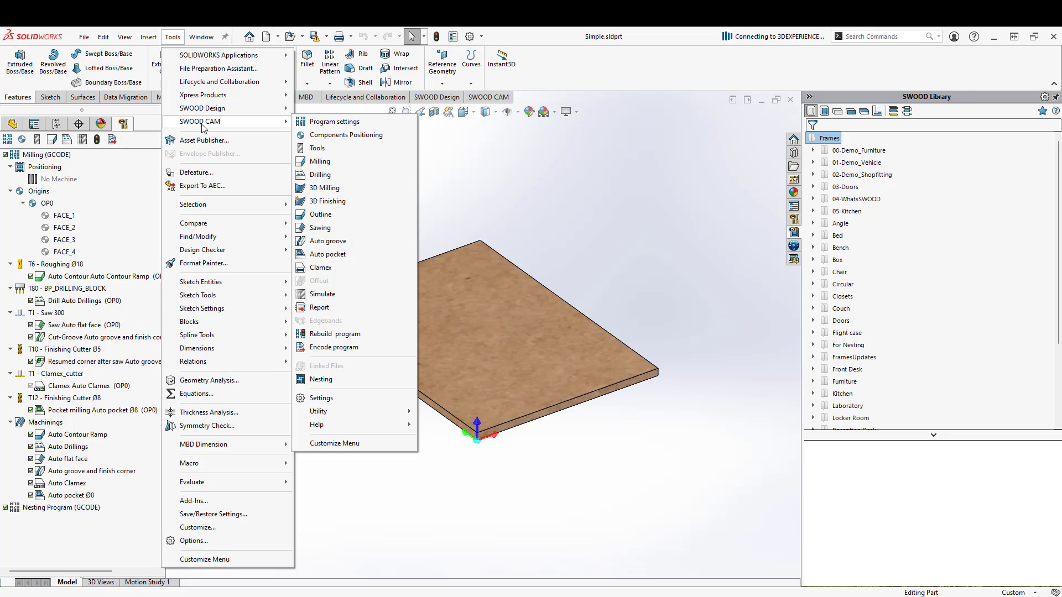
pyautogui.moveTo(348, 415)
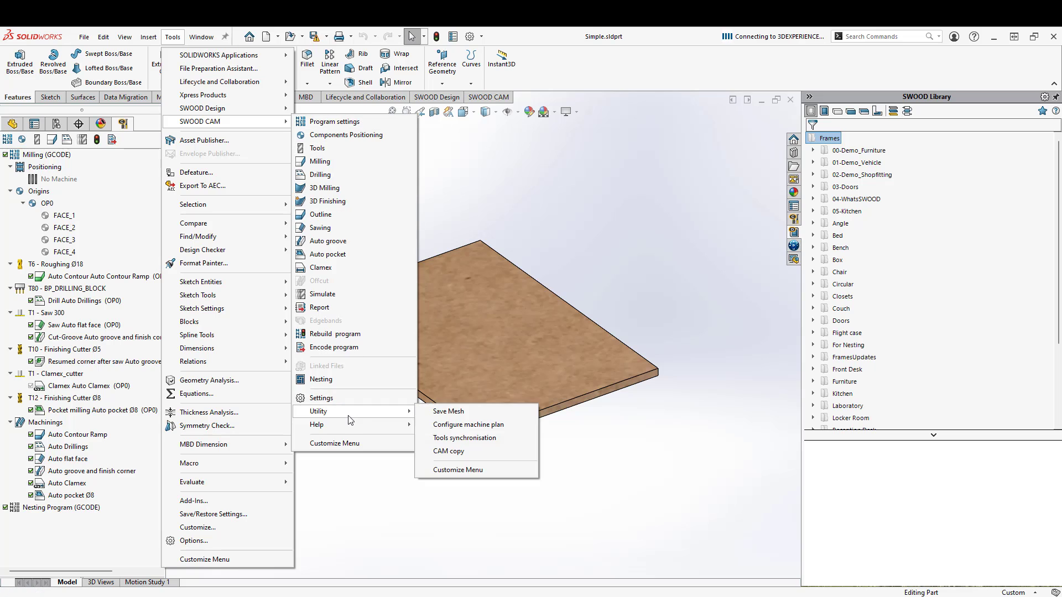
pyautogui.click(463, 452)
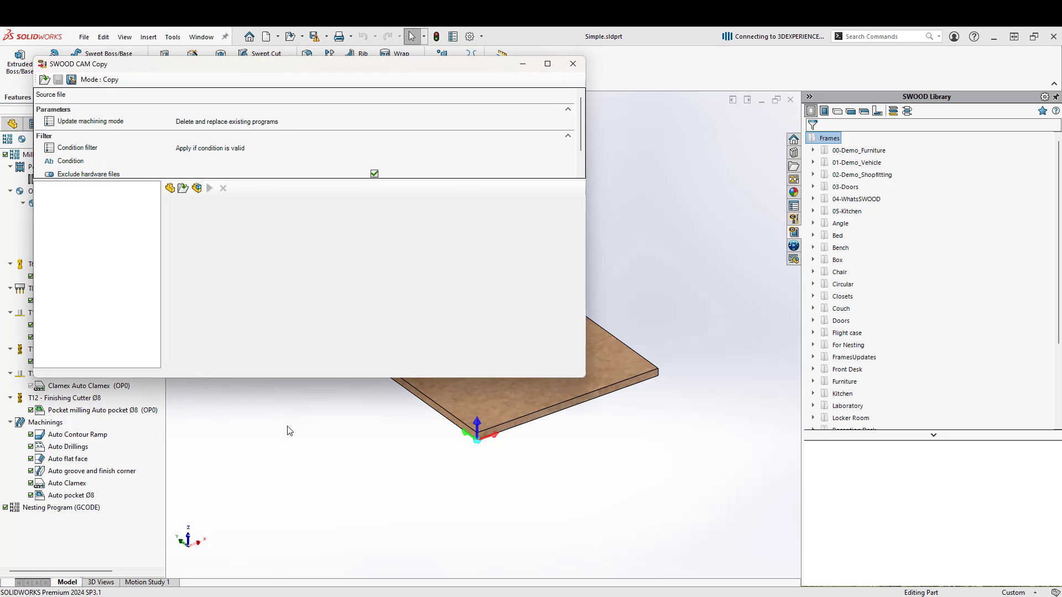
# Step: Reposition the CAM Copy dialog and toggle Mode to Duplication and back to Copy
pyautogui.moveTo(111, 69); pyautogui.dragTo(252, 121)
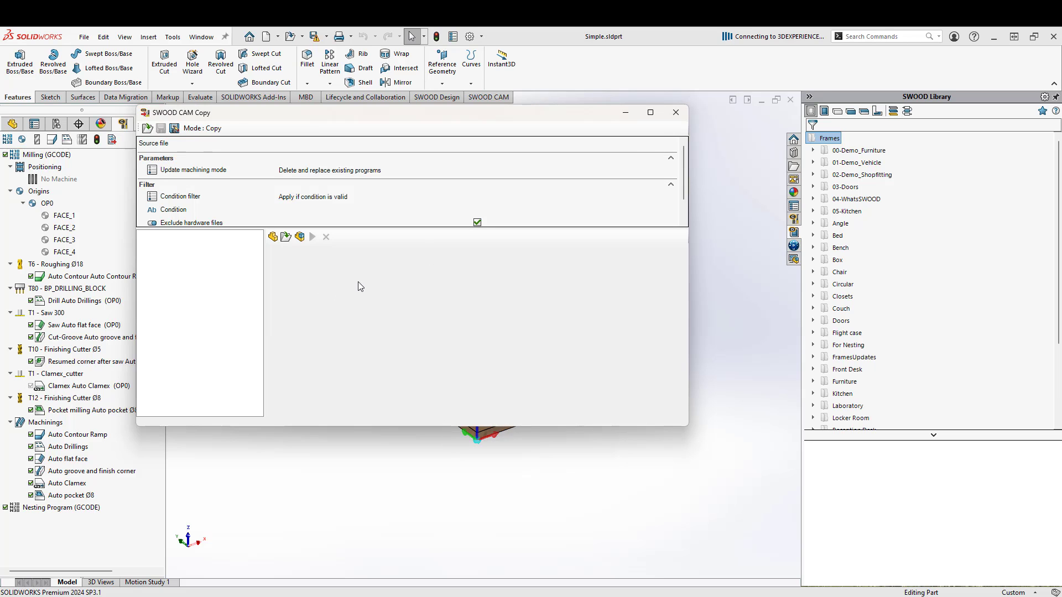
pyautogui.click(587, 143)
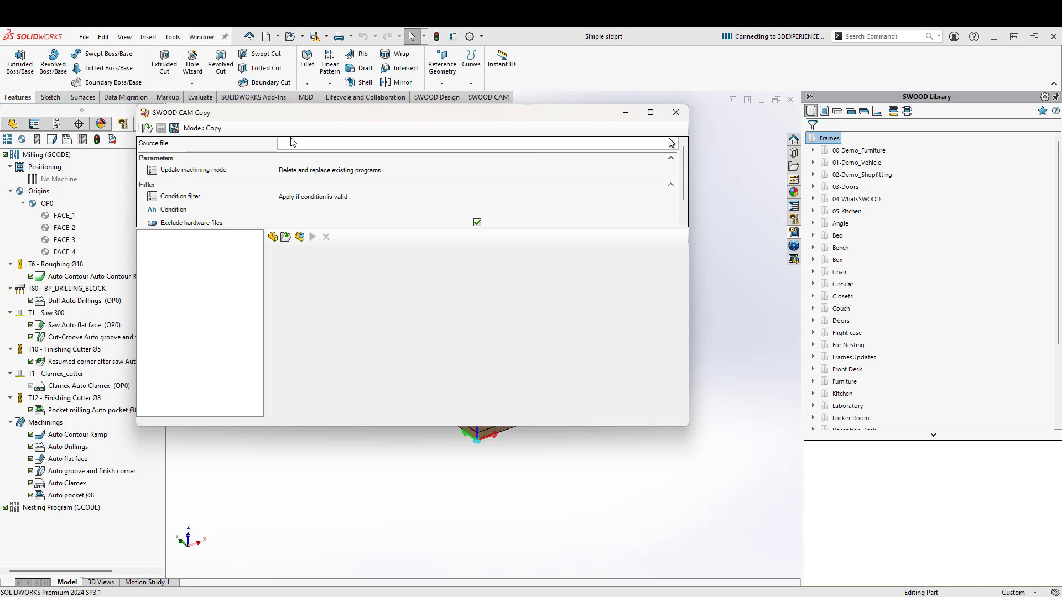
pyautogui.click(211, 131)
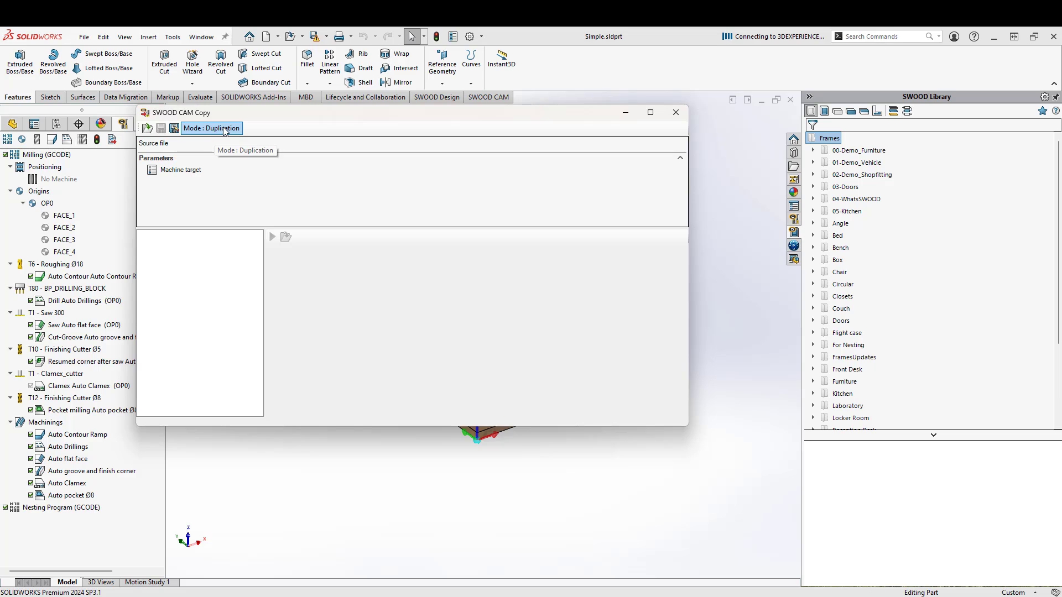
pyautogui.click(225, 131)
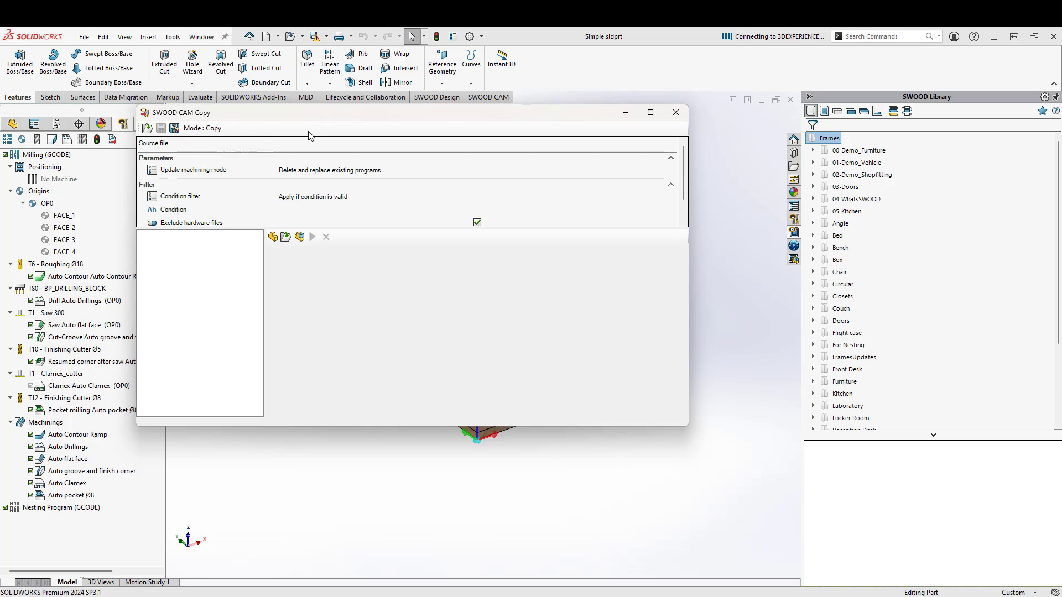
# Step: Load Simple.sldprt as the source file and expand its Milling program tree
pyautogui.click(671, 144)
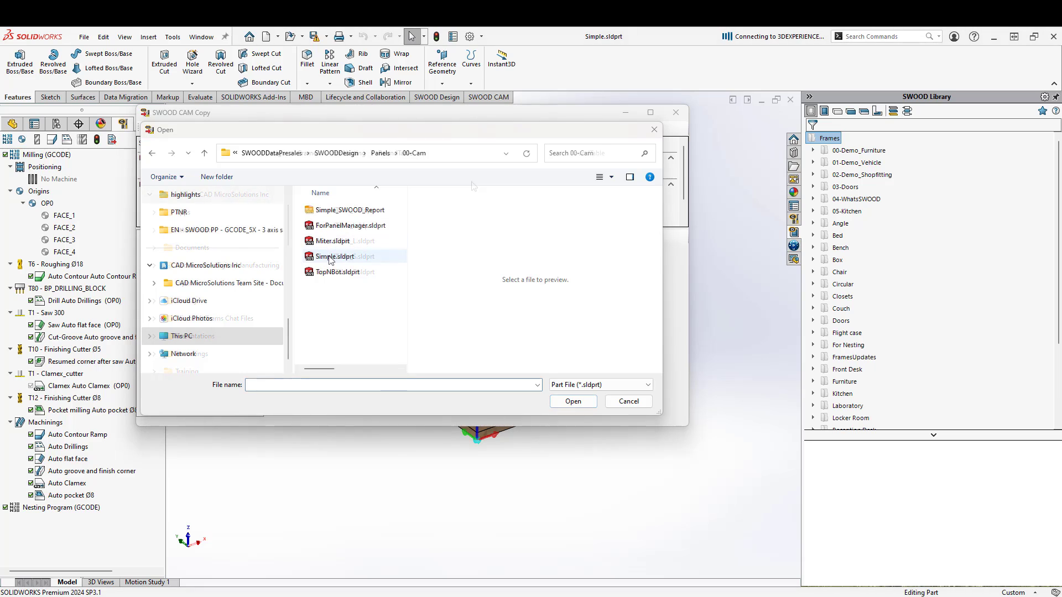
pyautogui.click(330, 258)
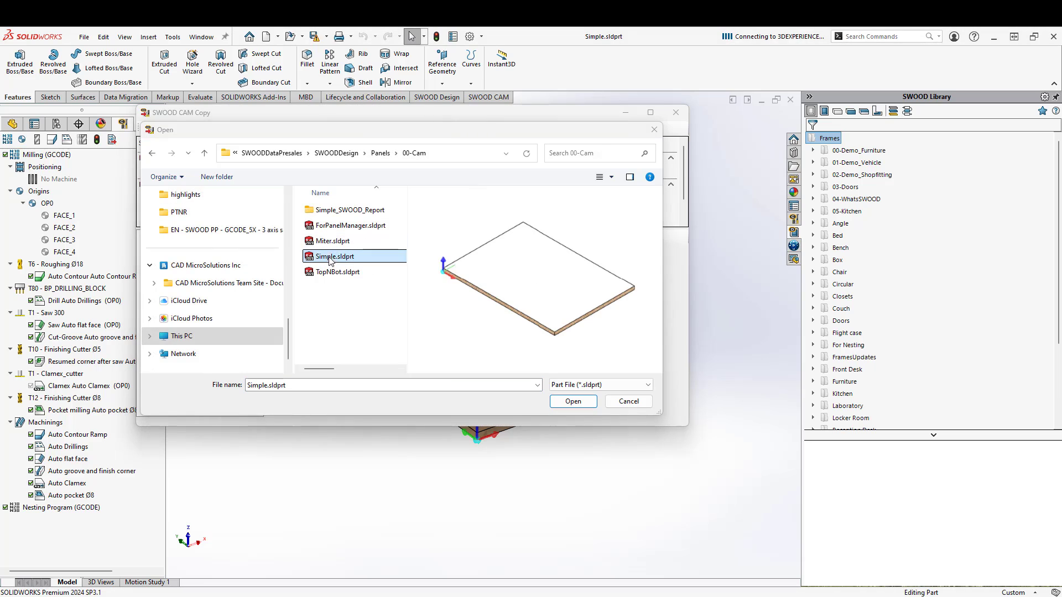
pyautogui.click(570, 402)
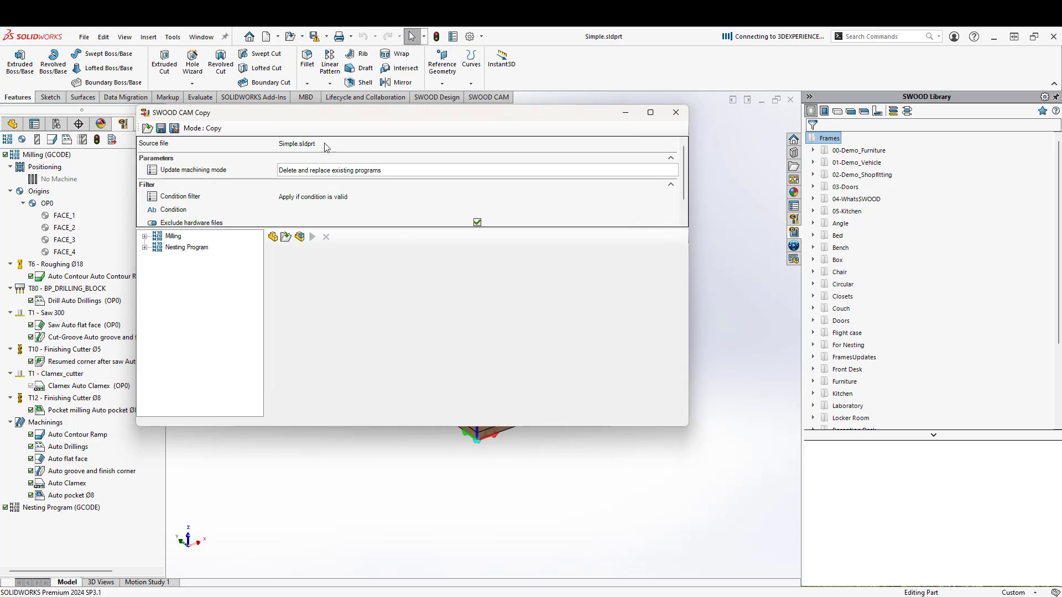
pyautogui.click(144, 237)
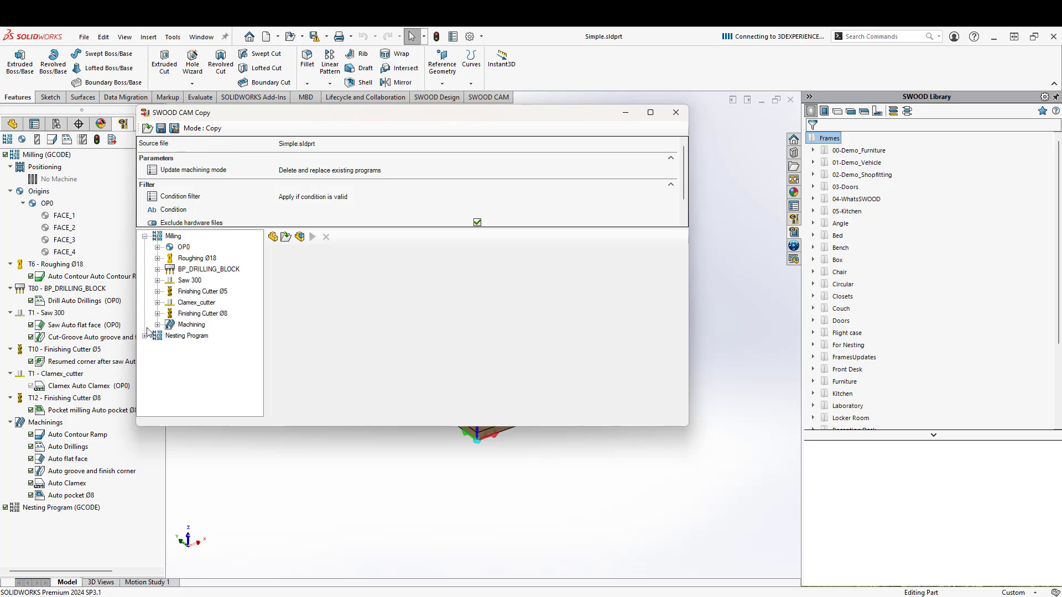
pyautogui.click(145, 336)
pyautogui.click(144, 336)
pyautogui.click(144, 237)
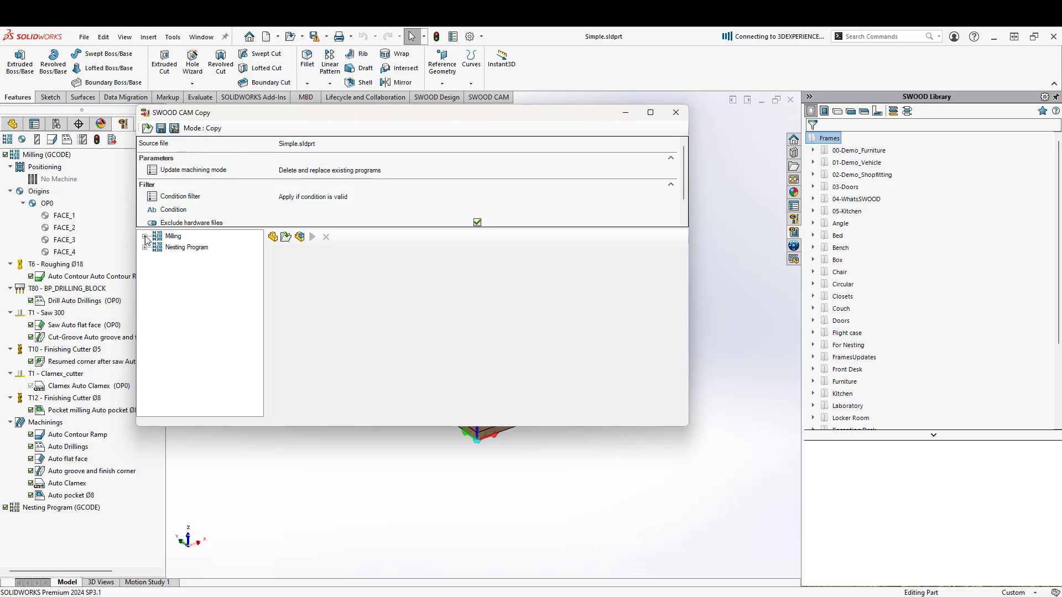
pyautogui.click(144, 237)
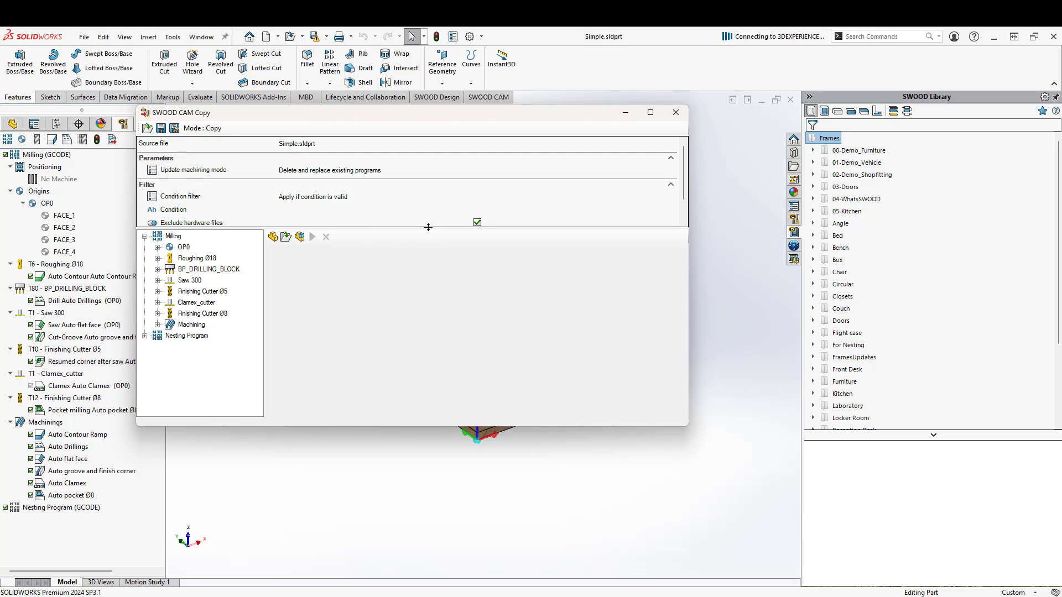
# Step: Review the copy settings, keeping Update machining mode on Delete and replace existing programs
pyautogui.moveTo(428, 228); pyautogui.dragTo(434, 255)
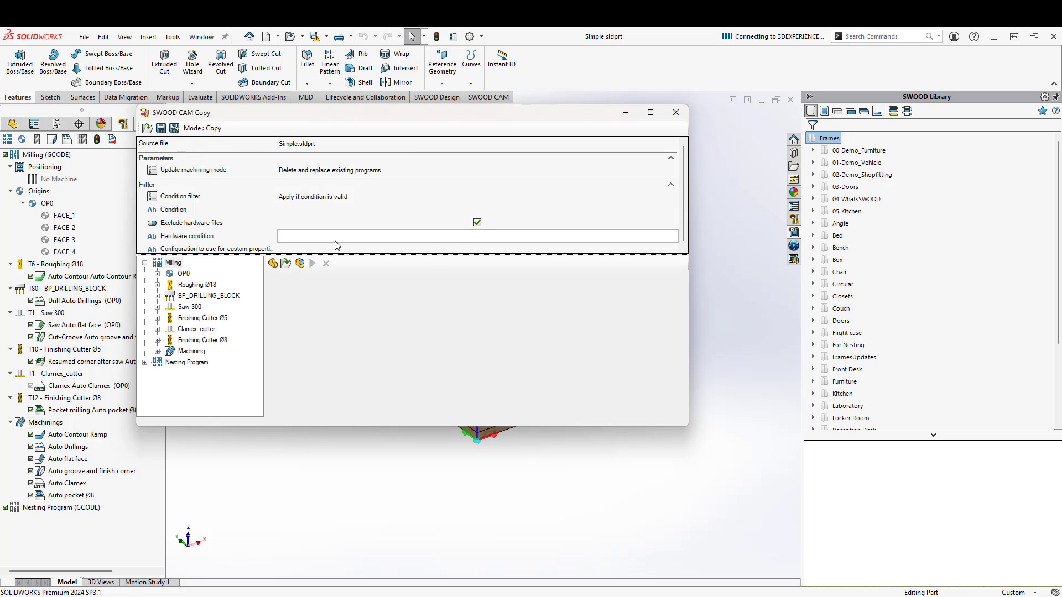
pyautogui.click(564, 232)
pyautogui.scroll(1, 565, 229)
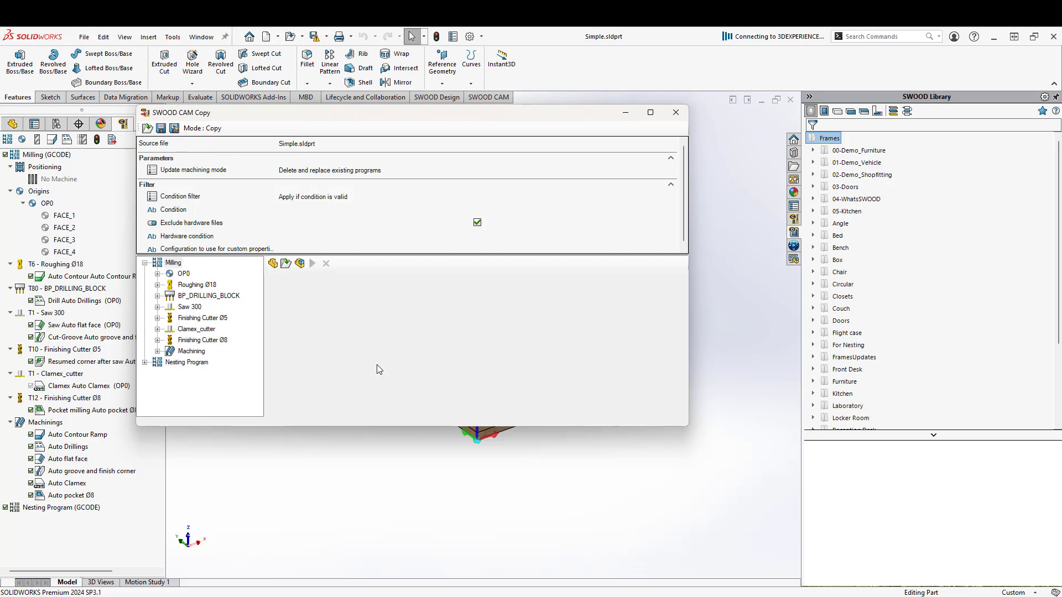
pyautogui.click(327, 169)
pyautogui.click(344, 171)
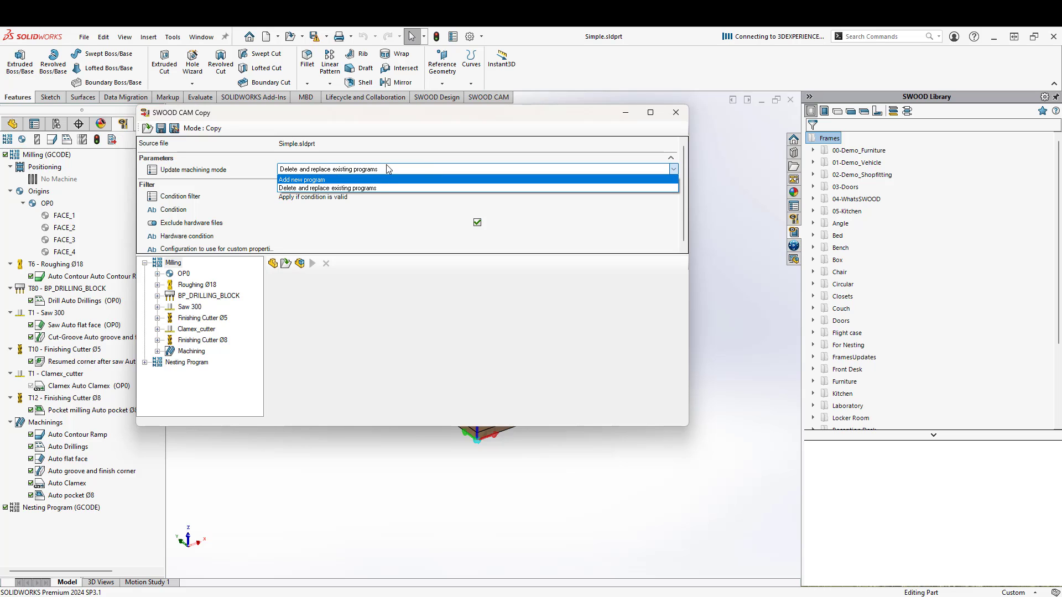
pyautogui.click(386, 180)
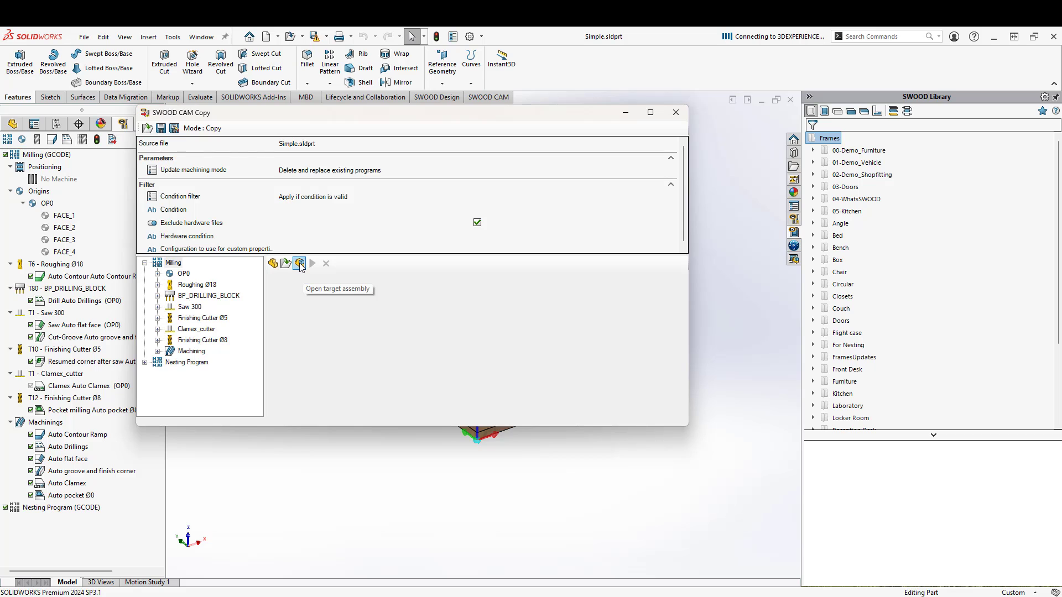
# Step: Load With Plinth.sldasm as the target and copy the CAM operations onto all five parts
pyautogui.click(300, 264)
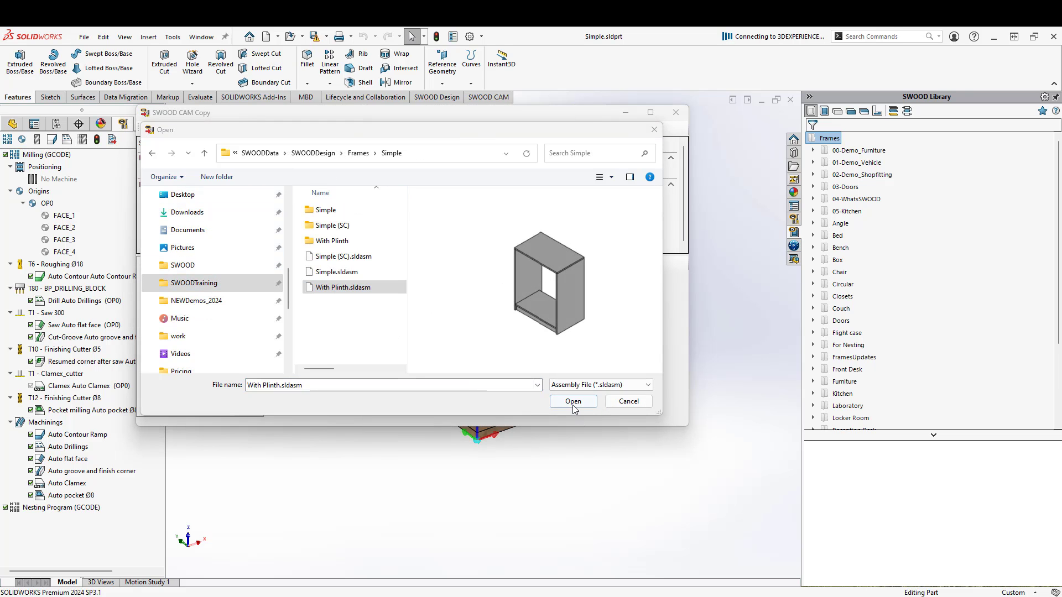
pyautogui.click(573, 402)
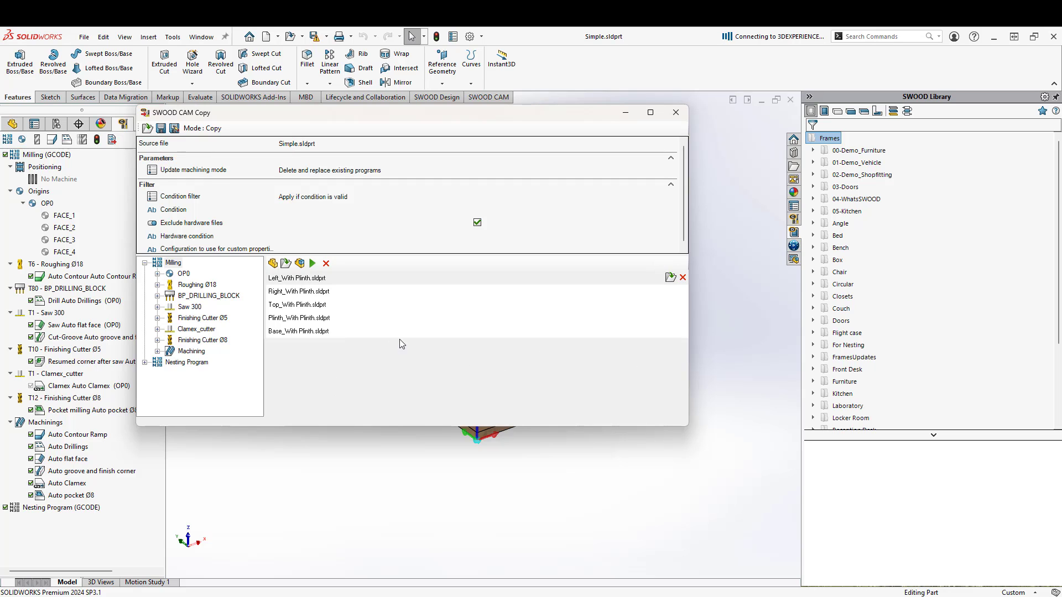
pyautogui.click(313, 264)
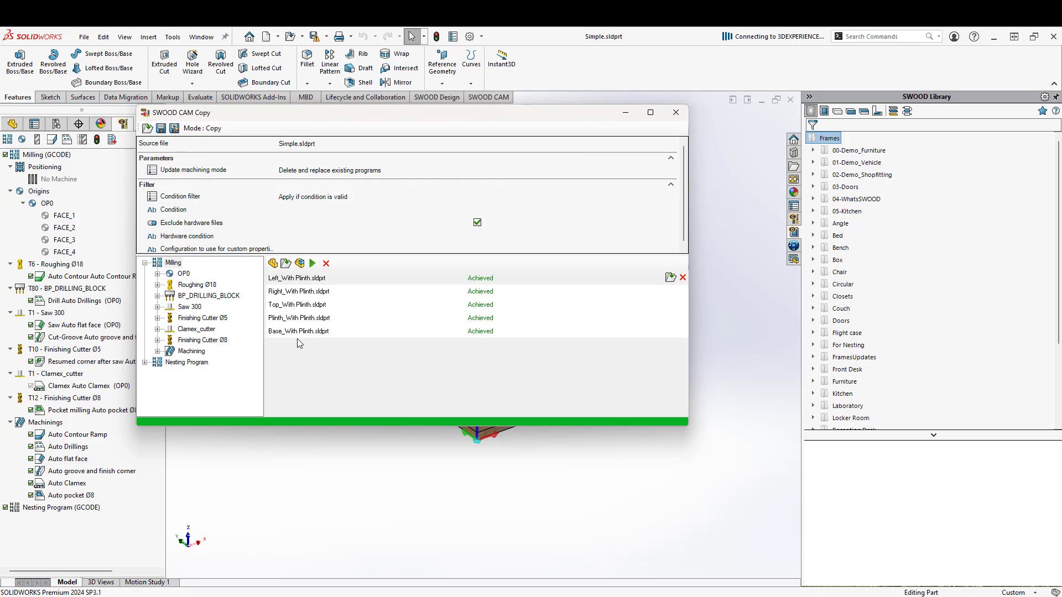
# Step: Close the SWOOD CAM Copy window, answering No to saving its modifications
pyautogui.click(676, 114)
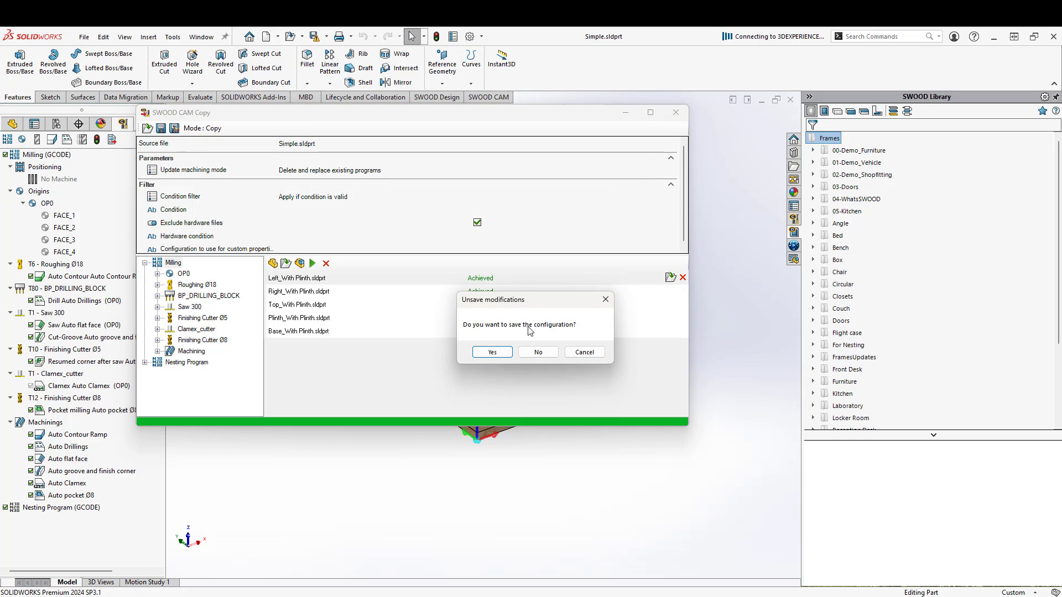
pyautogui.moveTo(527, 302); pyautogui.dragTo(447, 245)
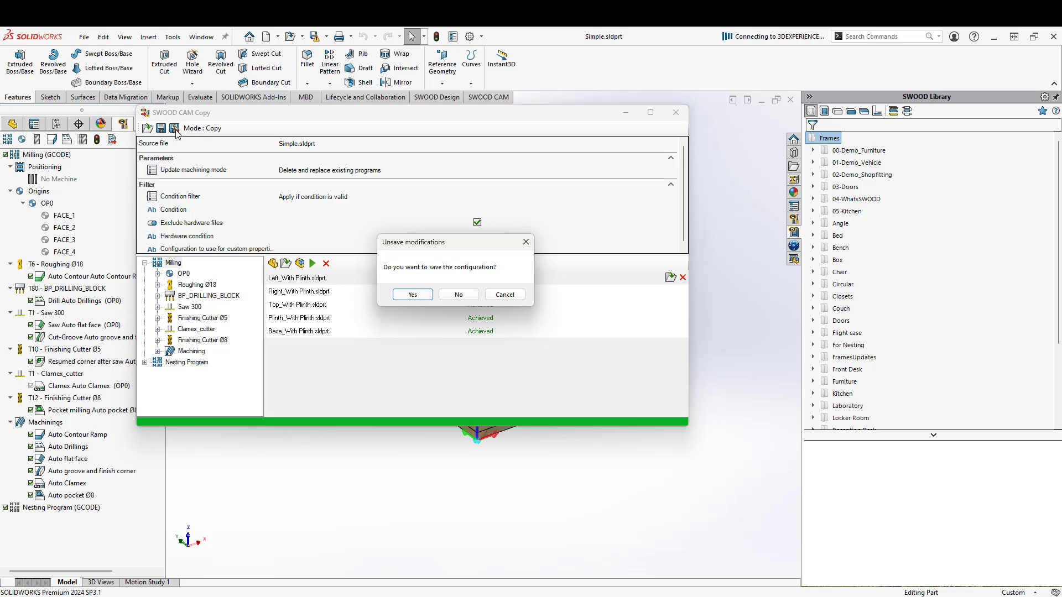
pyautogui.click(457, 299)
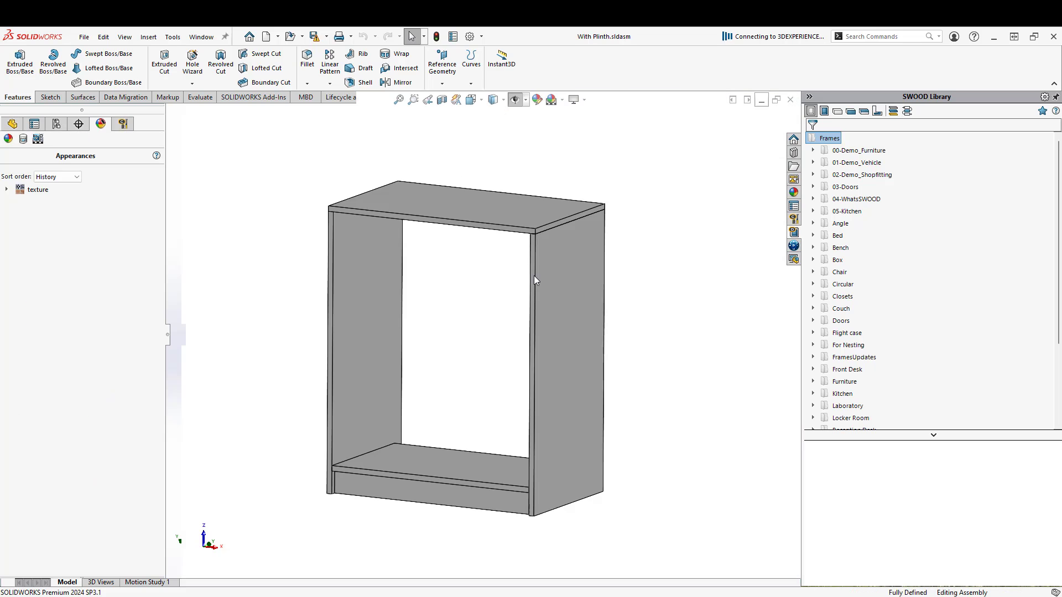
# Step: Open Left_With Plinth.sldprt as its own part, accepting the older-version file warning
pyautogui.click(349, 357)
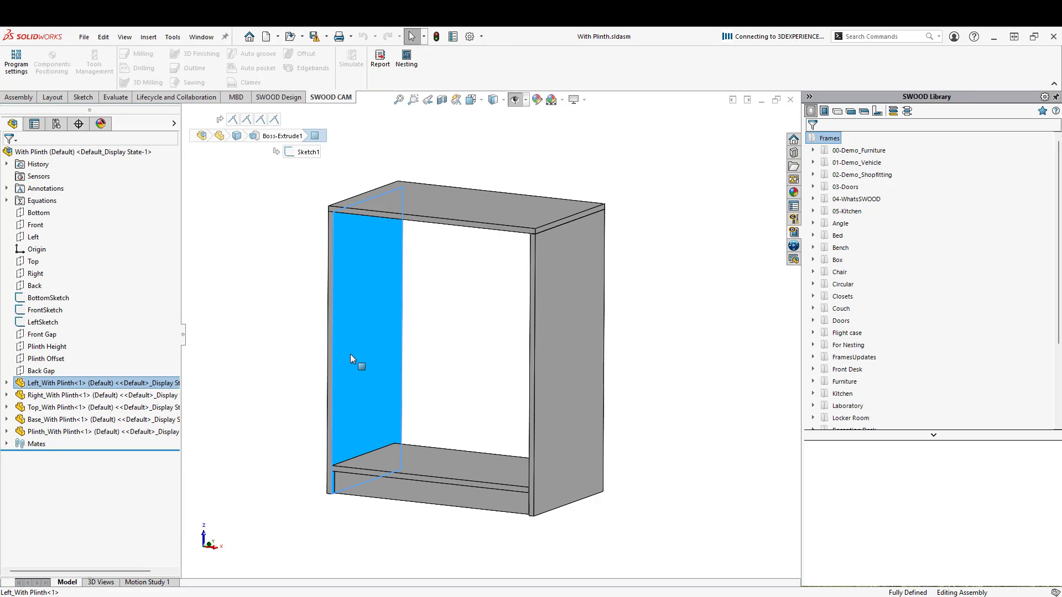
pyautogui.rightClick(341, 266)
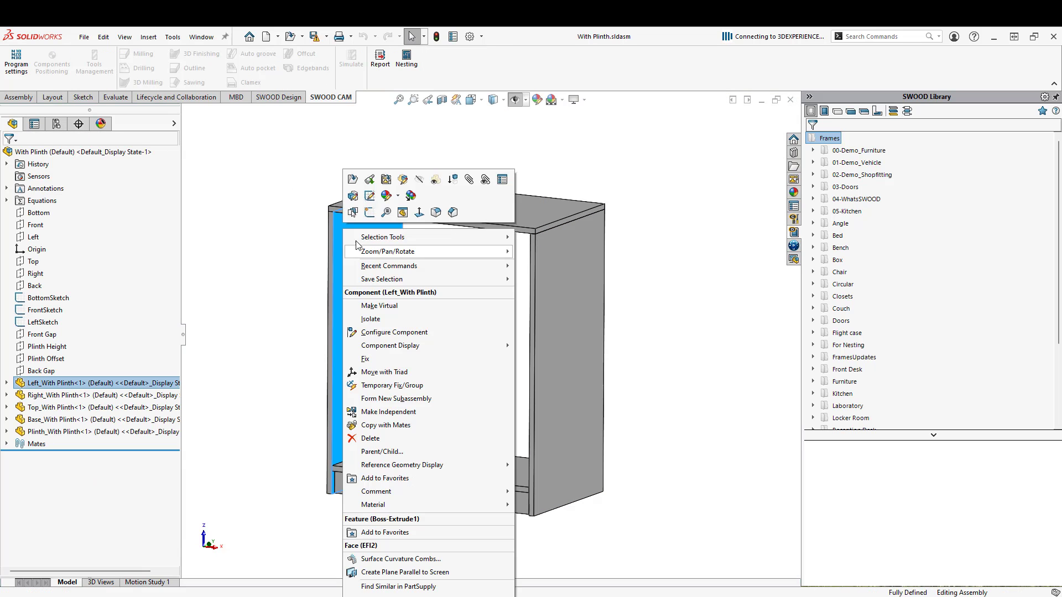
pyautogui.click(352, 179)
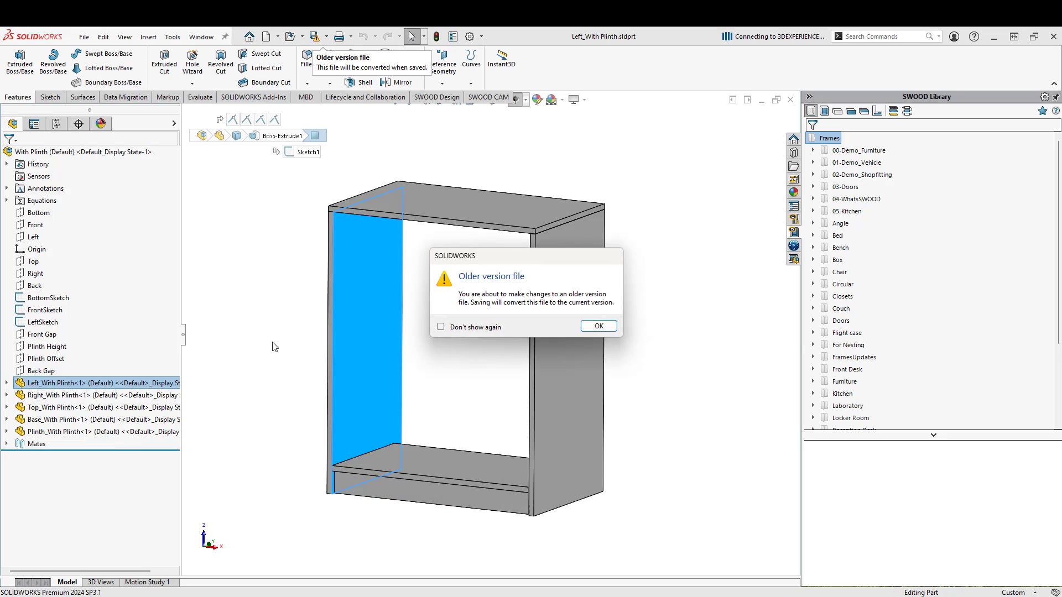
pyautogui.click(587, 328)
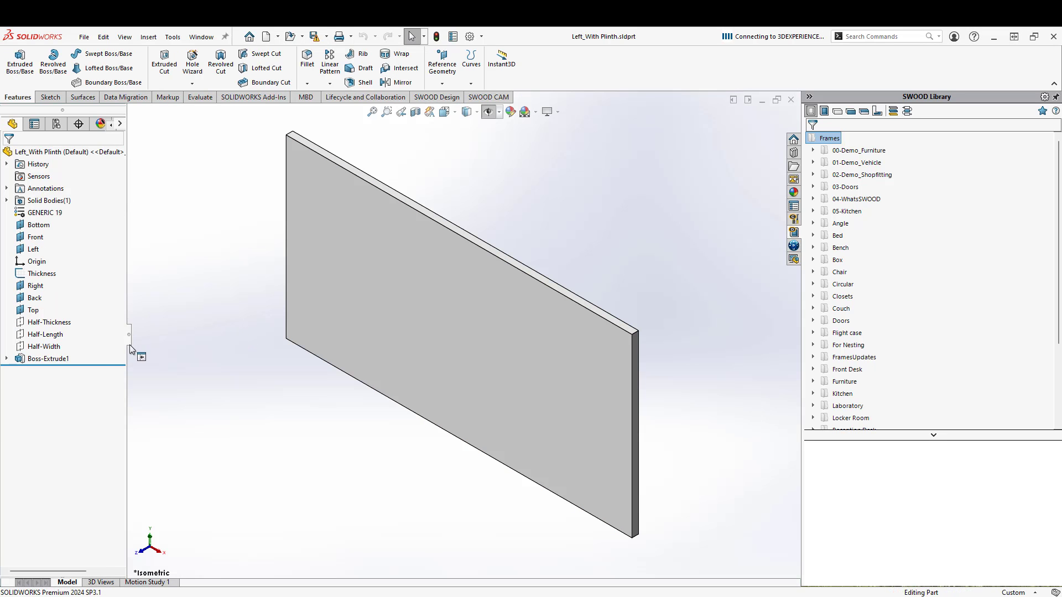